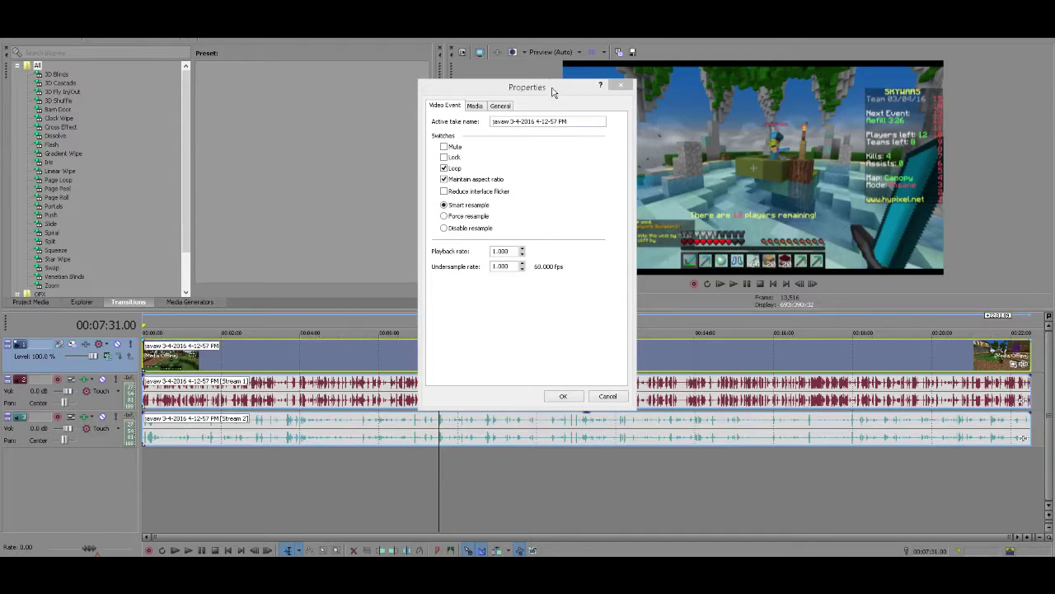
Set the gameplay event's properties to Disable resample and apply the change.
left_click_drag(552, 90, 196, 51)
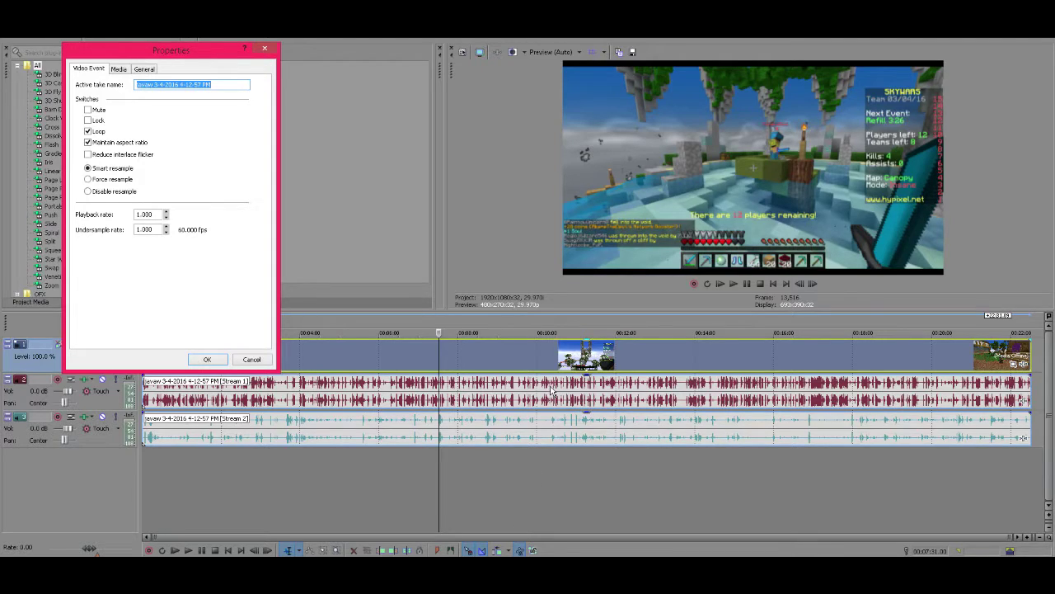
left_click(124, 191)
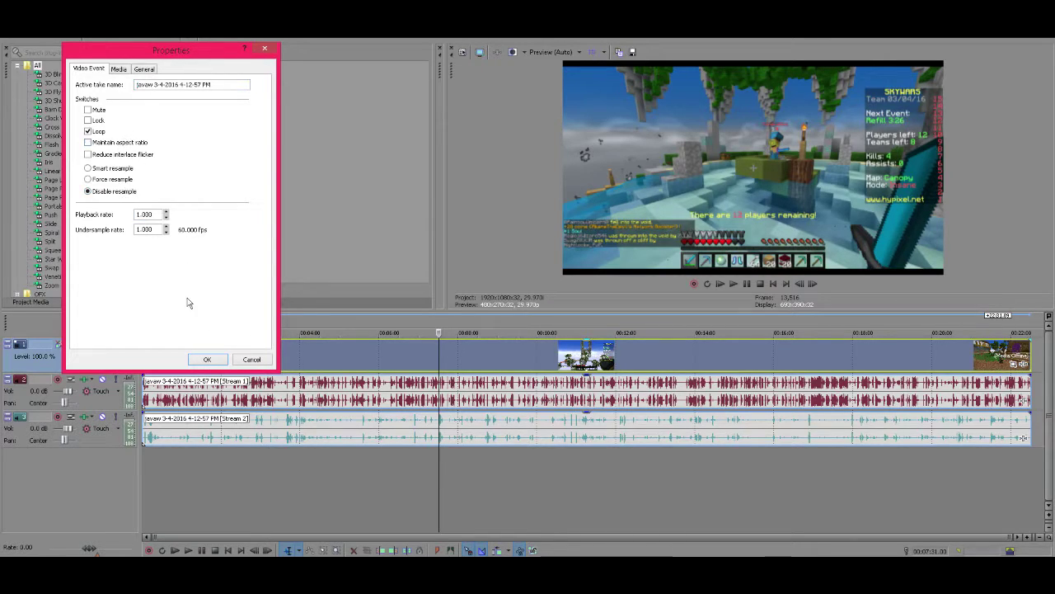
left_click(207, 359)
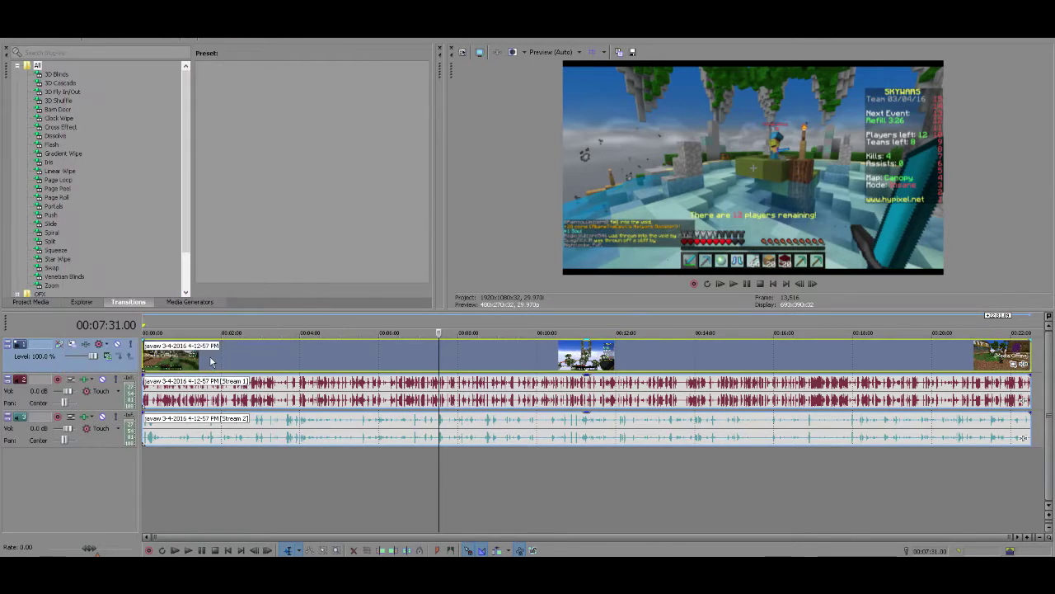
left_click(219, 496)
right_click(163, 489)
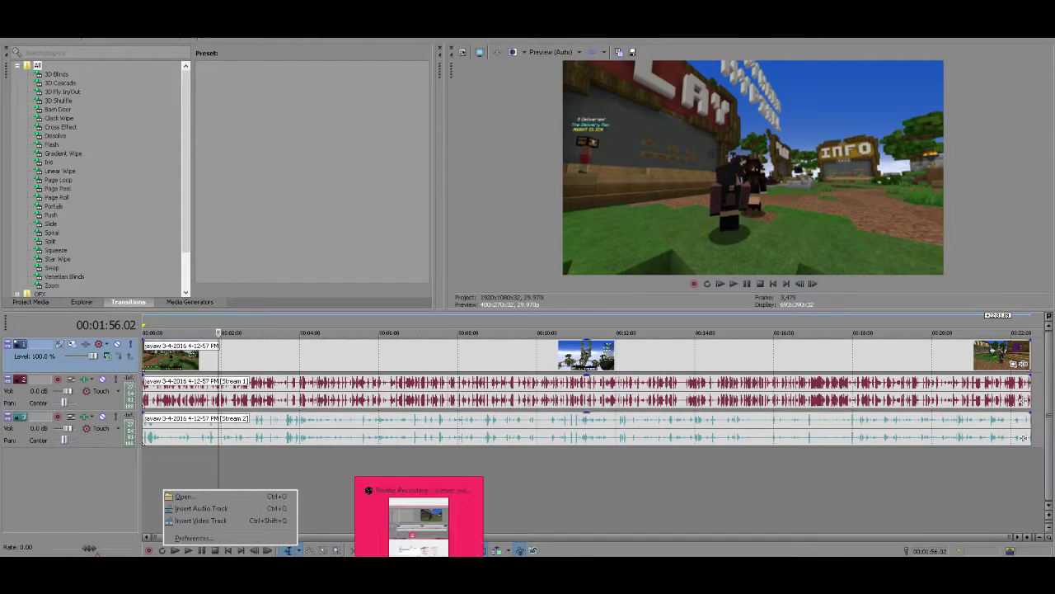
left_click(659, 501)
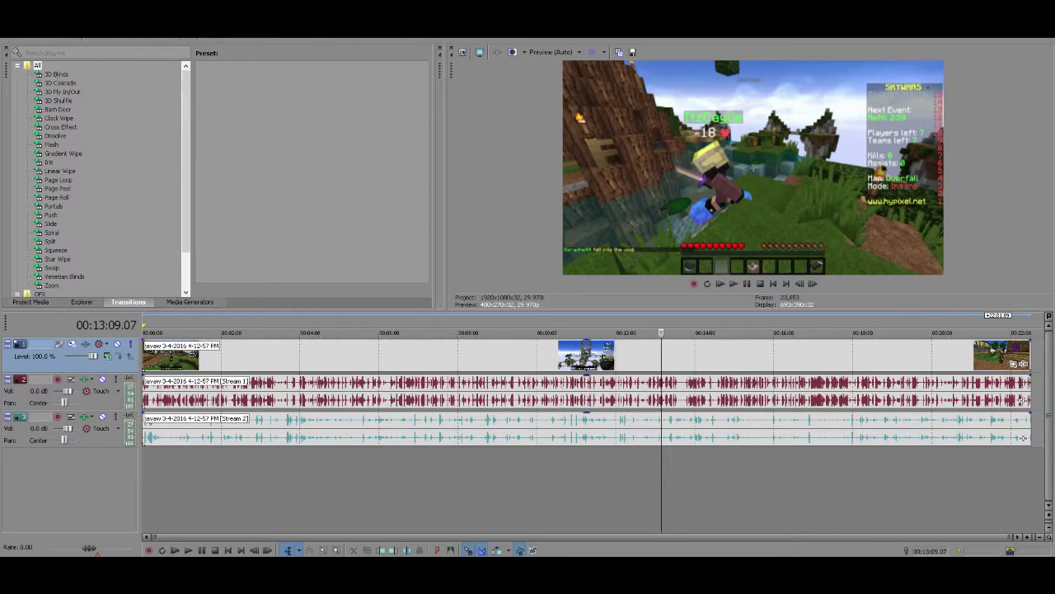
Add the churro image on a new top video track stretched across most of the gameplay.
left_click_drag(333, 507, 227, 466)
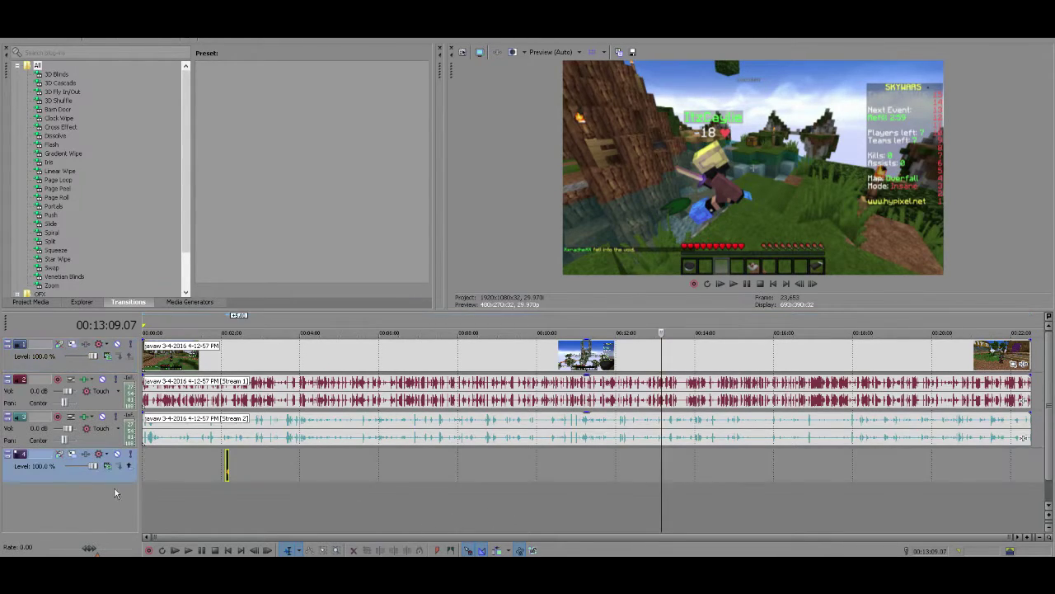
left_click_drag(112, 475, 141, 343)
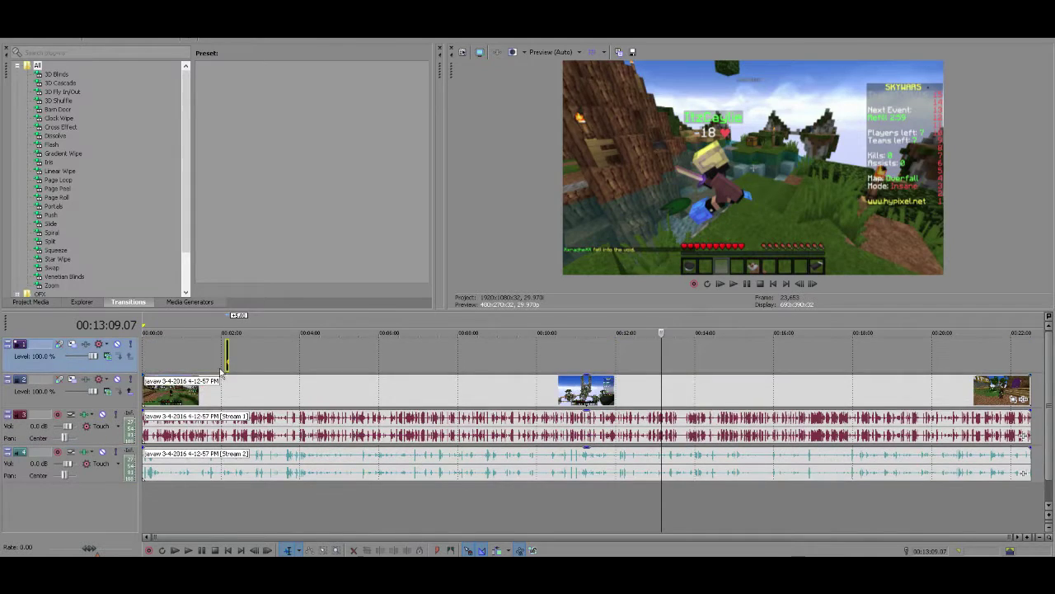
left_click_drag(226, 356, 873, 370)
key("space")
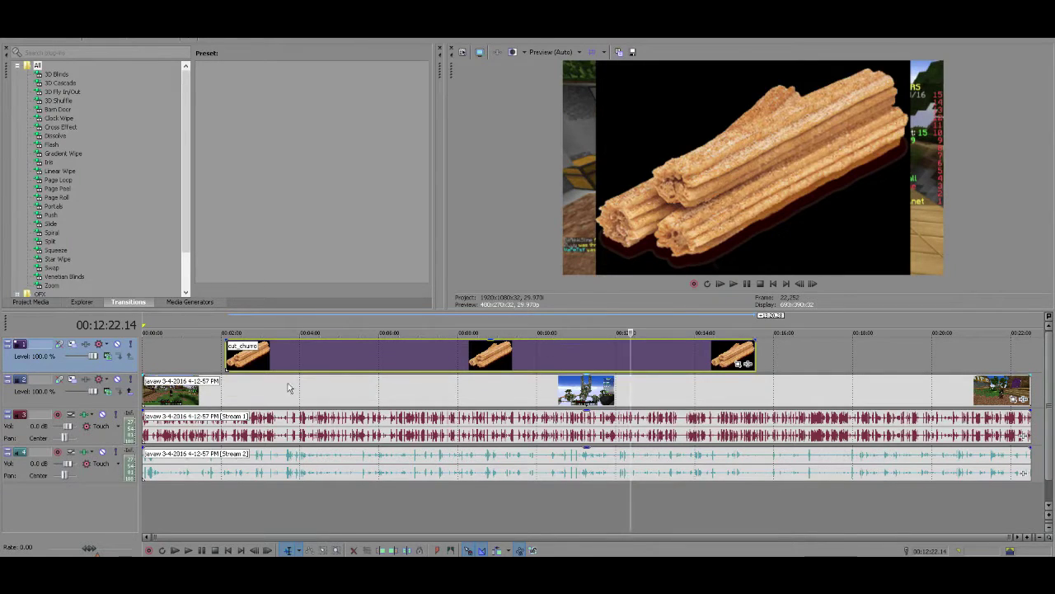
left_click(311, 356)
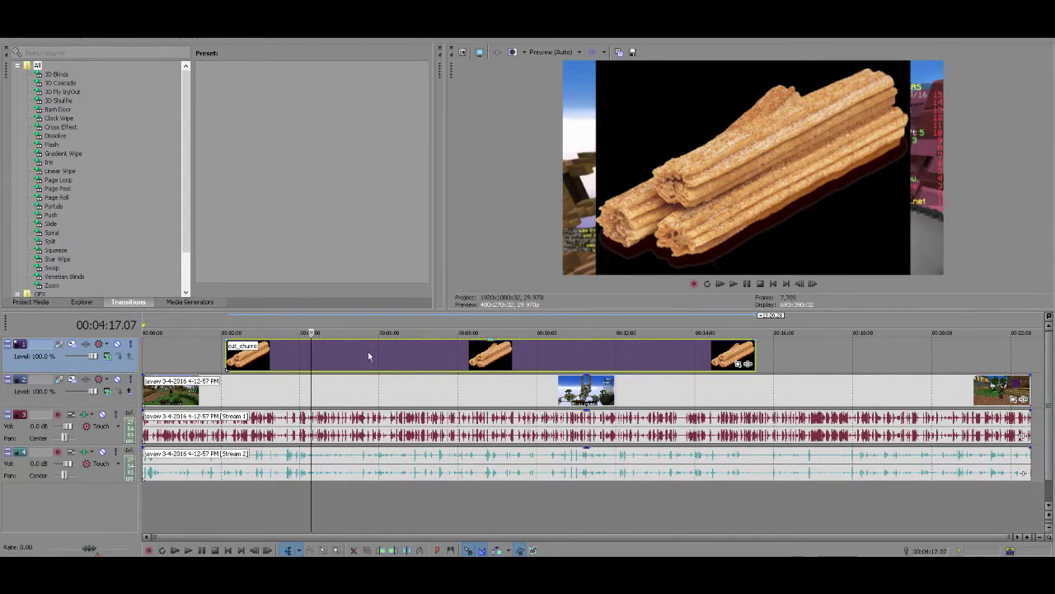
Slide the churro image event earlier toward the start of the timeline.
left_click(831, 350)
right_click(821, 353)
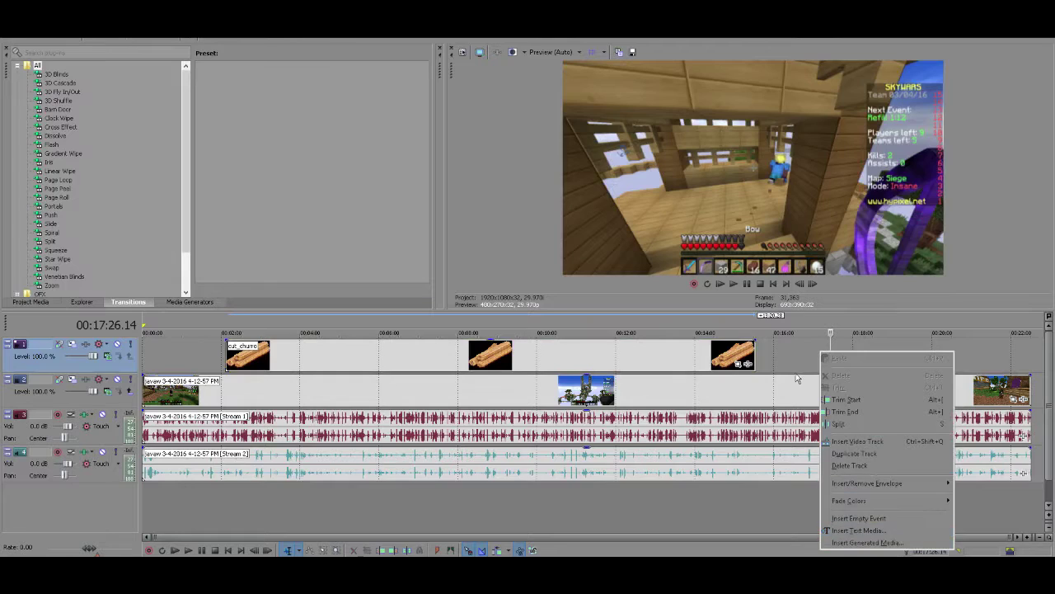
right_click(787, 343)
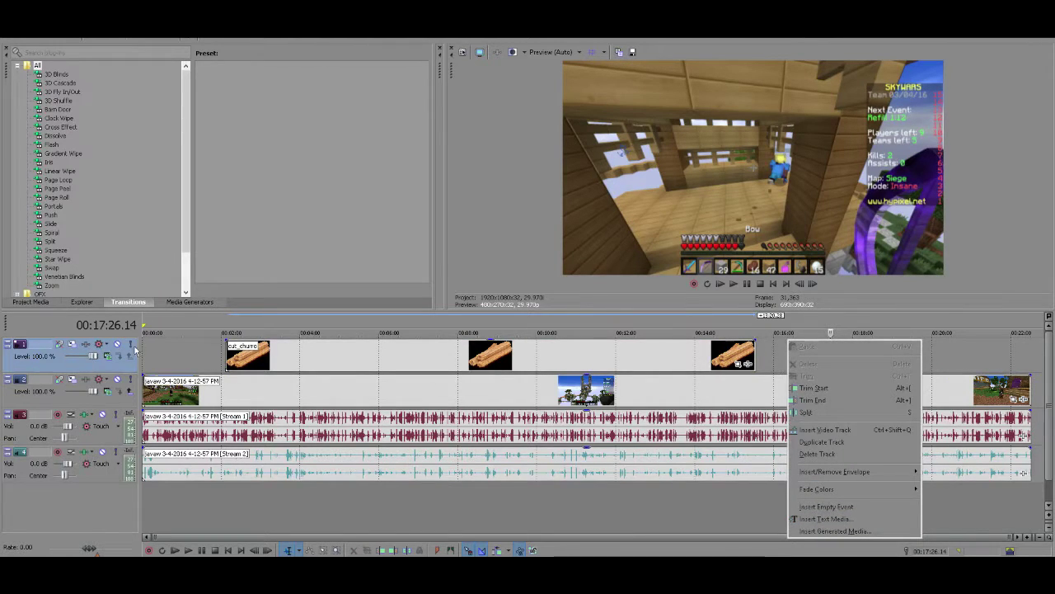
left_click(290, 358)
left_click_drag(306, 354, 239, 352)
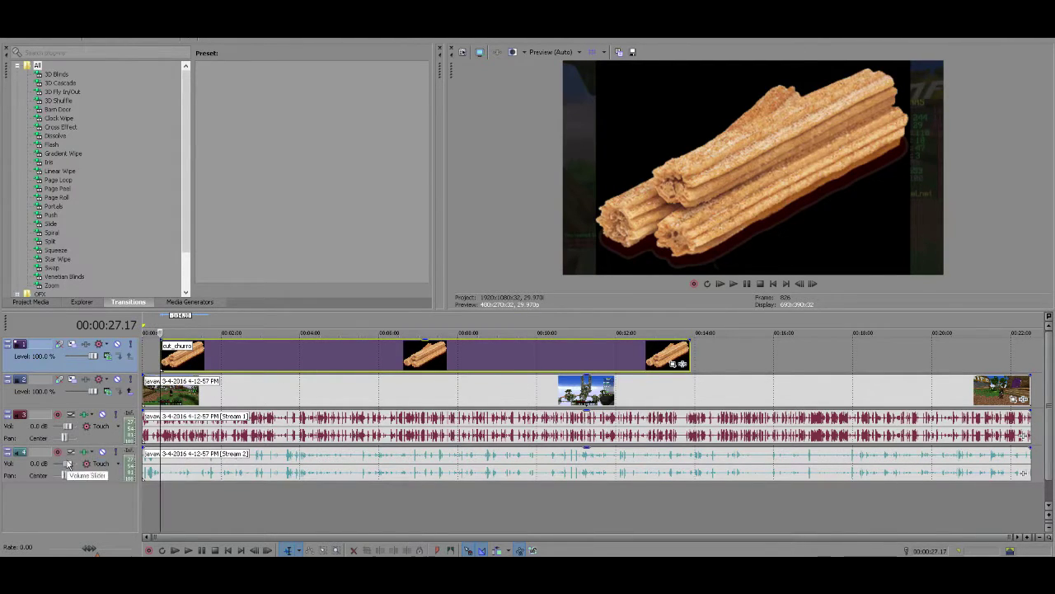
Lower both audio tracks' volume to -Inf dB and play the churro overlay preview.
left_click_drag(66, 463, 33, 464)
left_click_drag(67, 426, 7, 423)
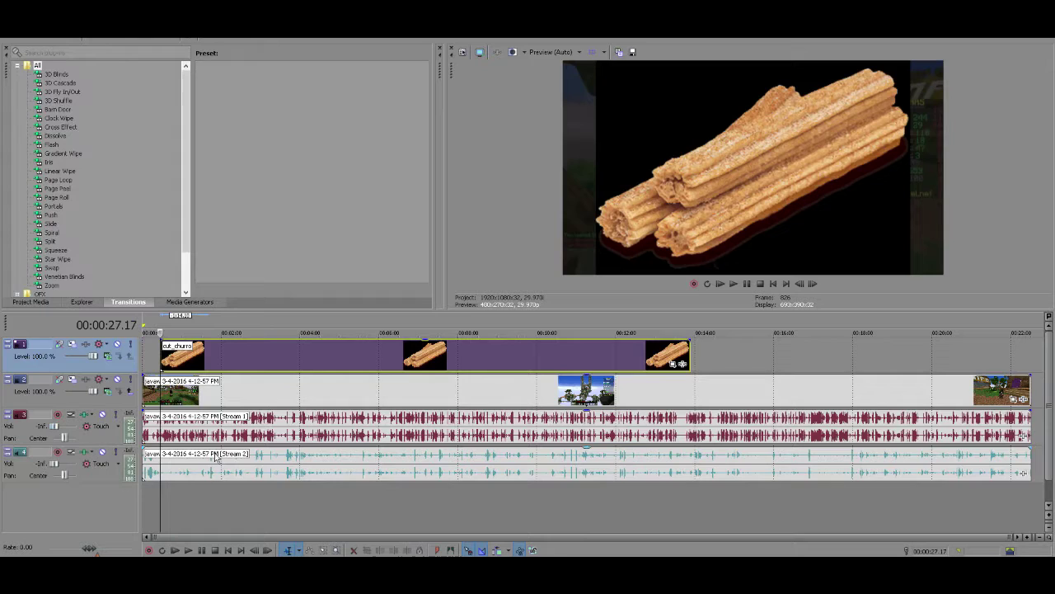
key("space")
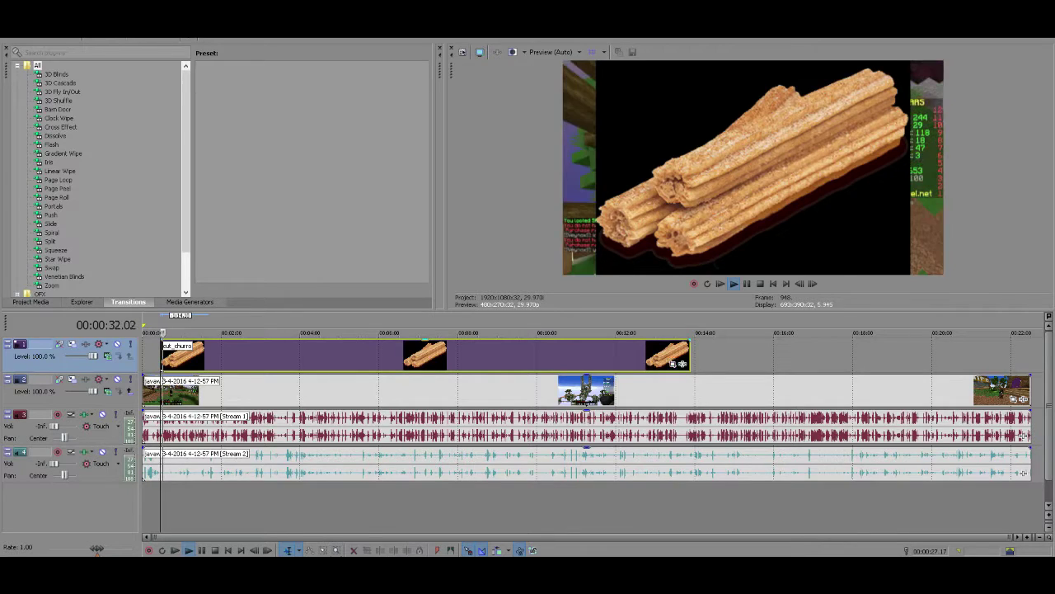
Check the churro image's Pan/Crop settings, then delete the churro events from the top track.
left_click(672, 363)
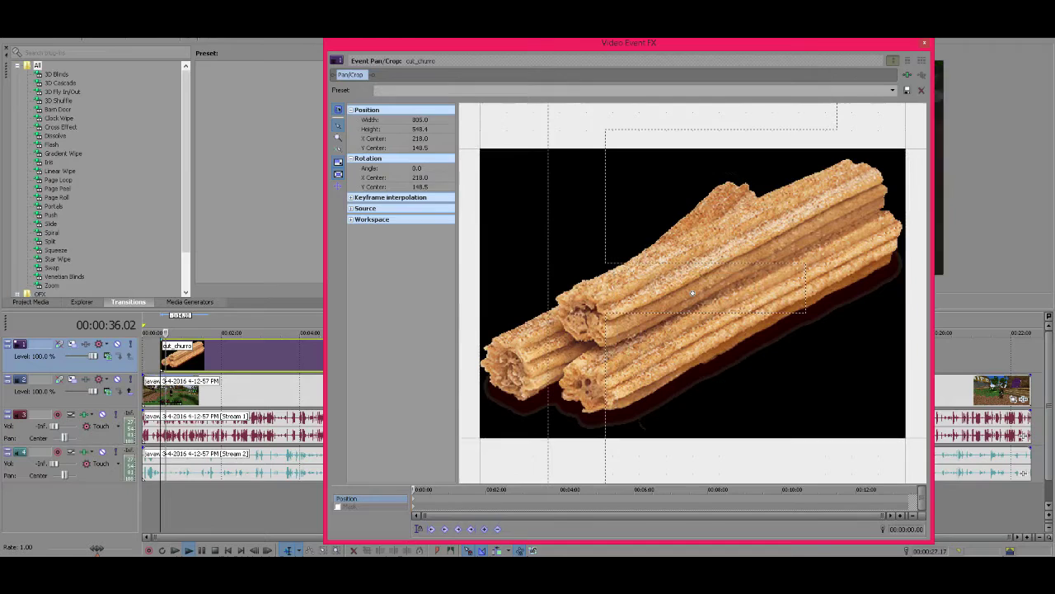
left_click(924, 42)
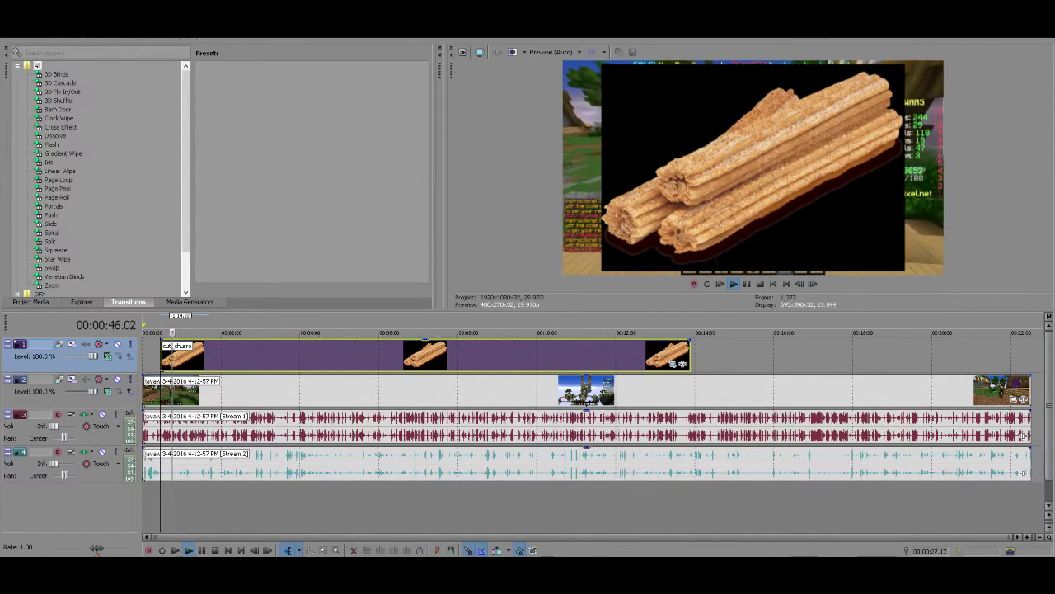
left_click(382, 354)
key("Delete")
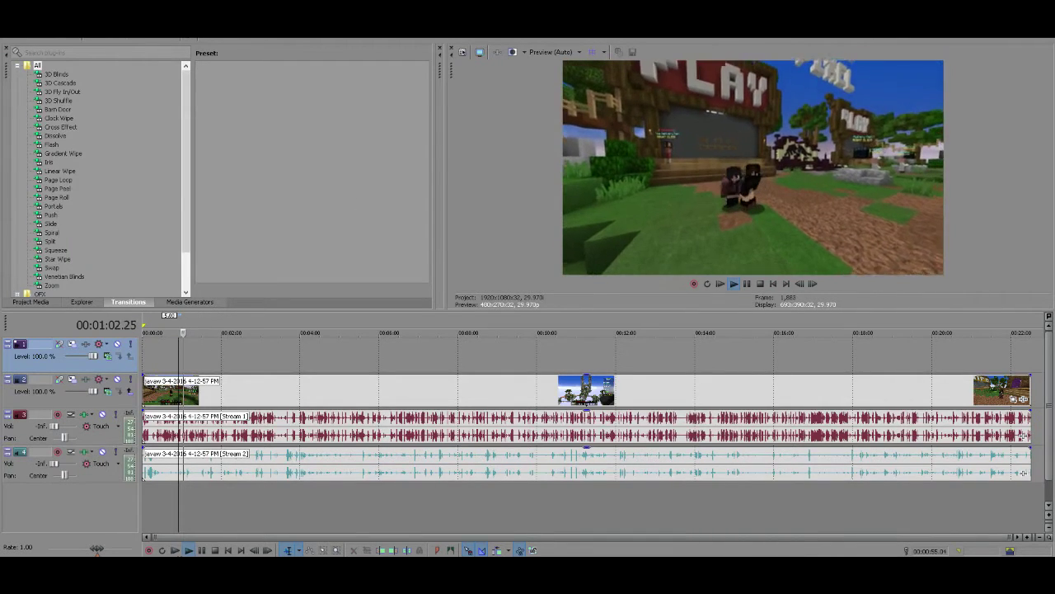
Exit the untitled project without saving, relaunch Vegas, and set tracks 3 and 4 to -Inf dB.
key("alt+F4")
left_click(535, 234)
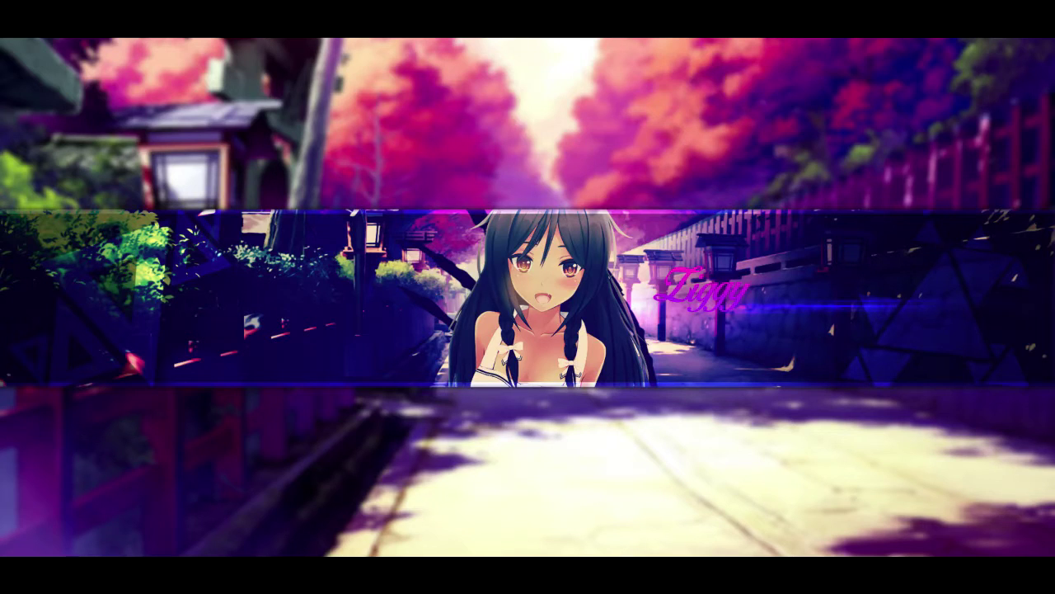
left_click(207, 404)
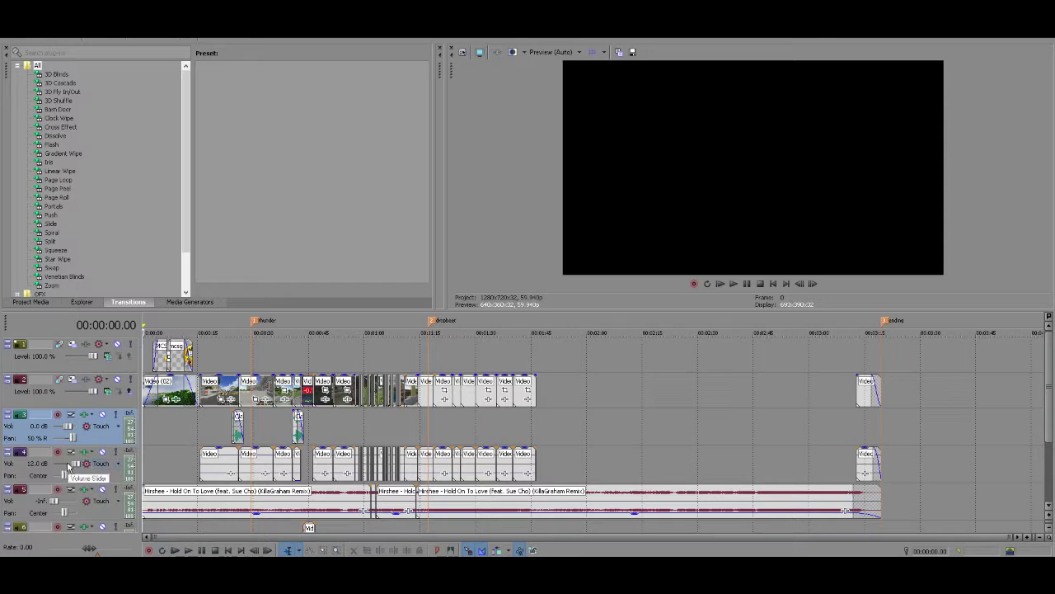
left_click_drag(76, 465, 37, 466)
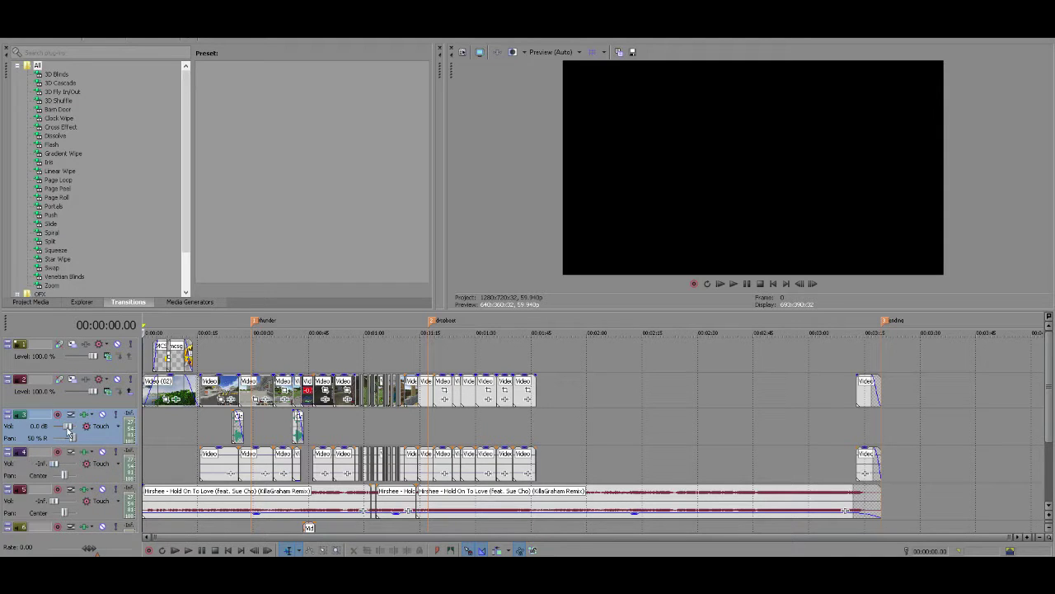
left_click_drag(69, 432, 39, 433)
Play the MCSG Montage intro from 00:00:01.08 over the gameplay, zooming the timeline out.
left_click(159, 442)
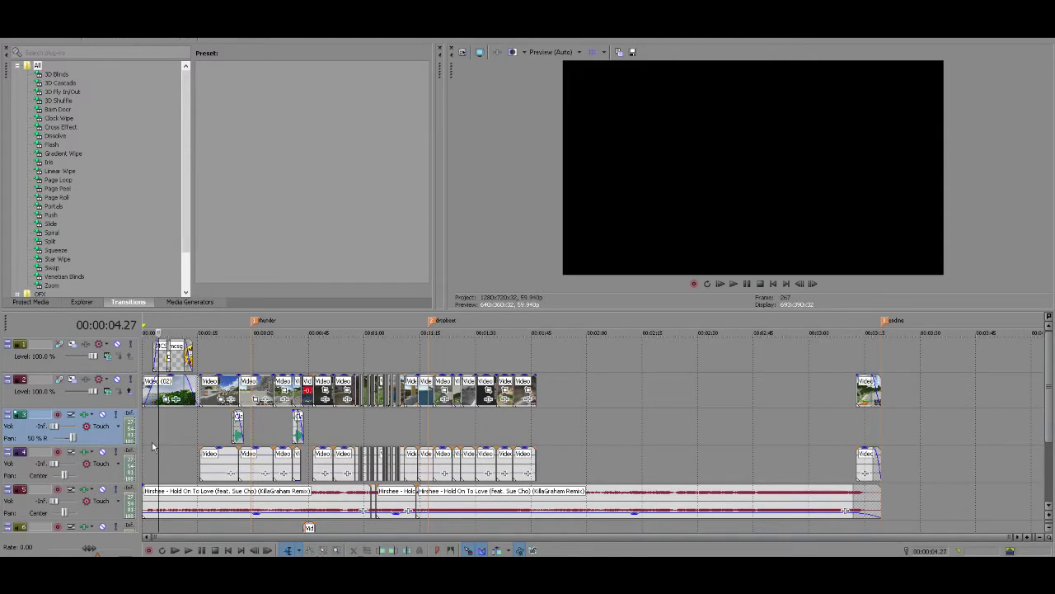
scroll(155, 458, "up", 5)
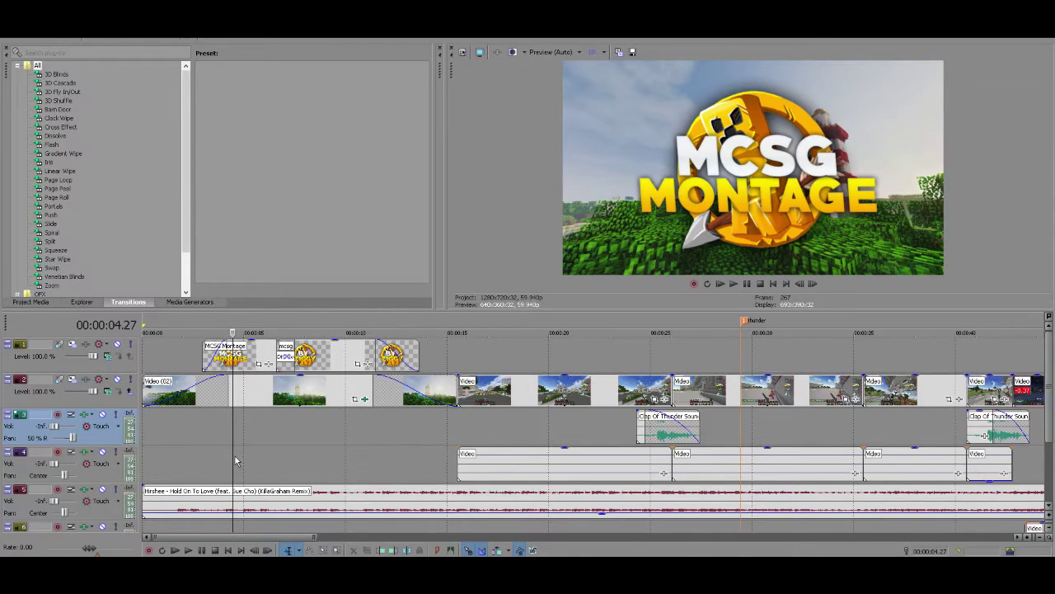
scroll(258, 413, "down", 4)
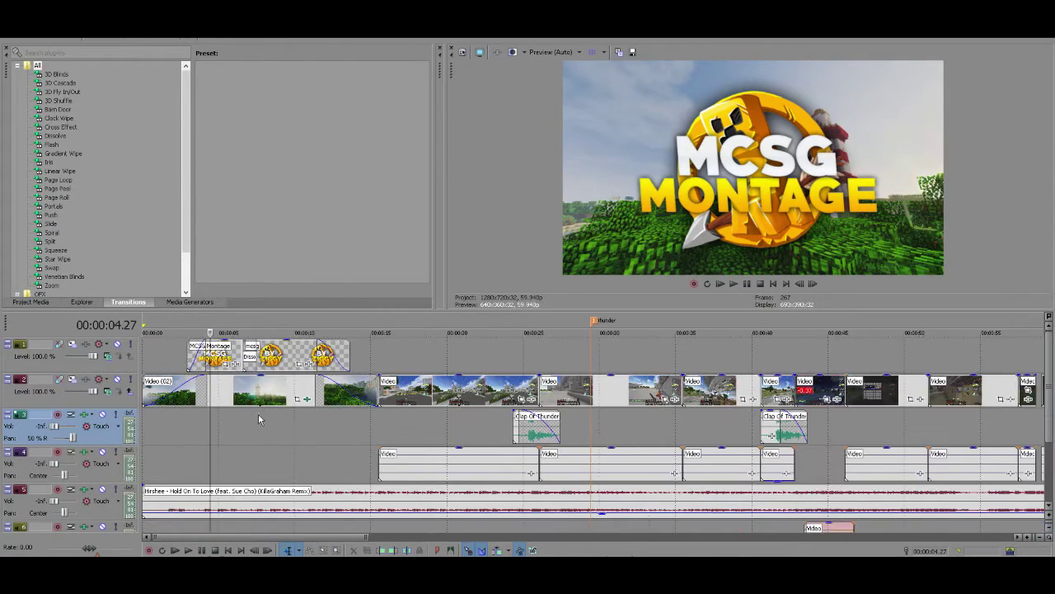
left_click(153, 434)
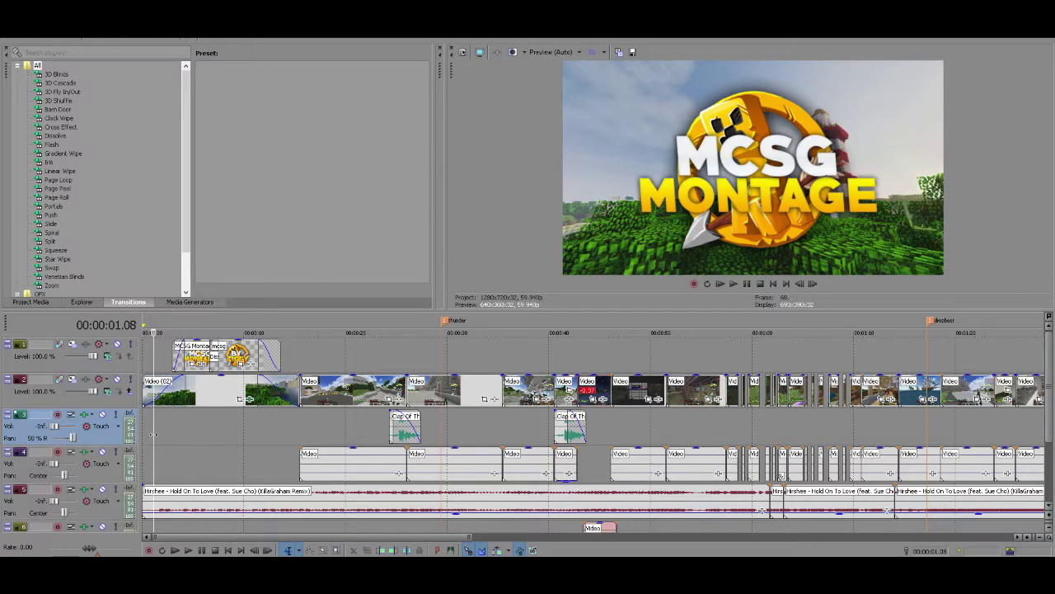
key("space")
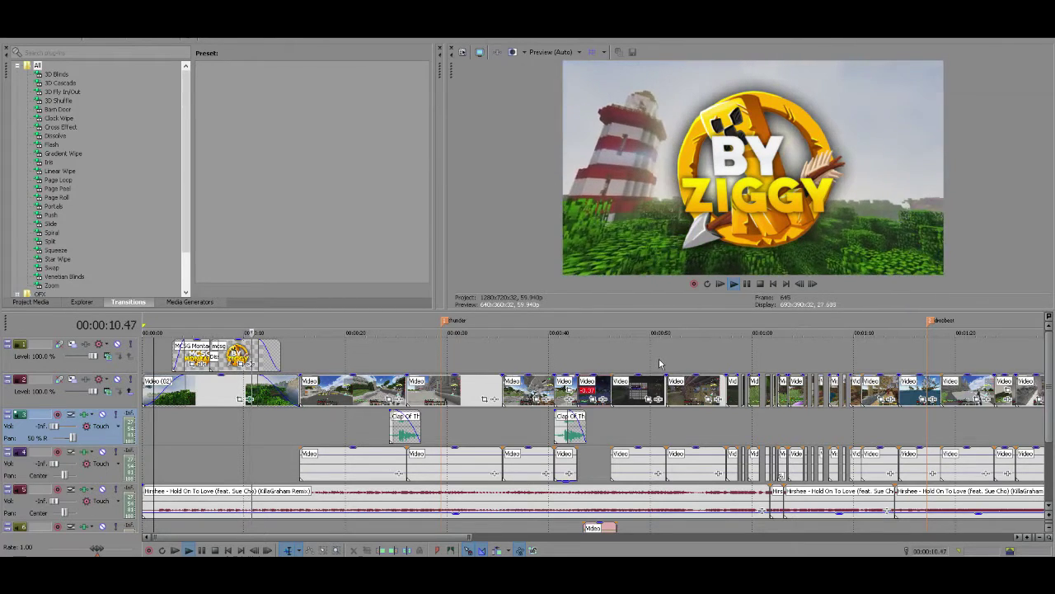
scroll(659, 362, "down", 4)
scroll(660, 367, "up", 3)
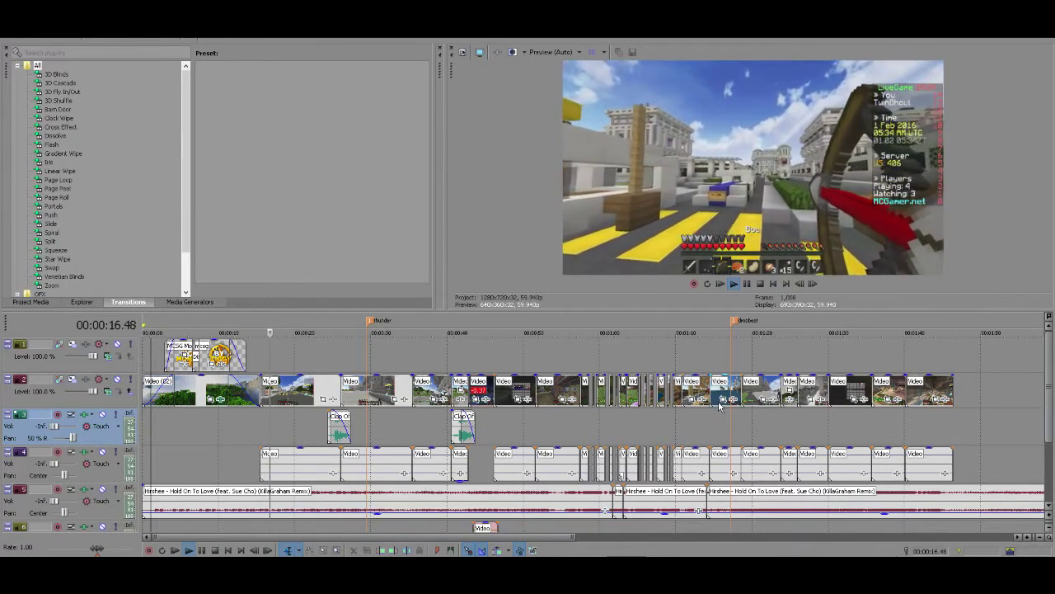
scroll(546, 469, "down", 3)
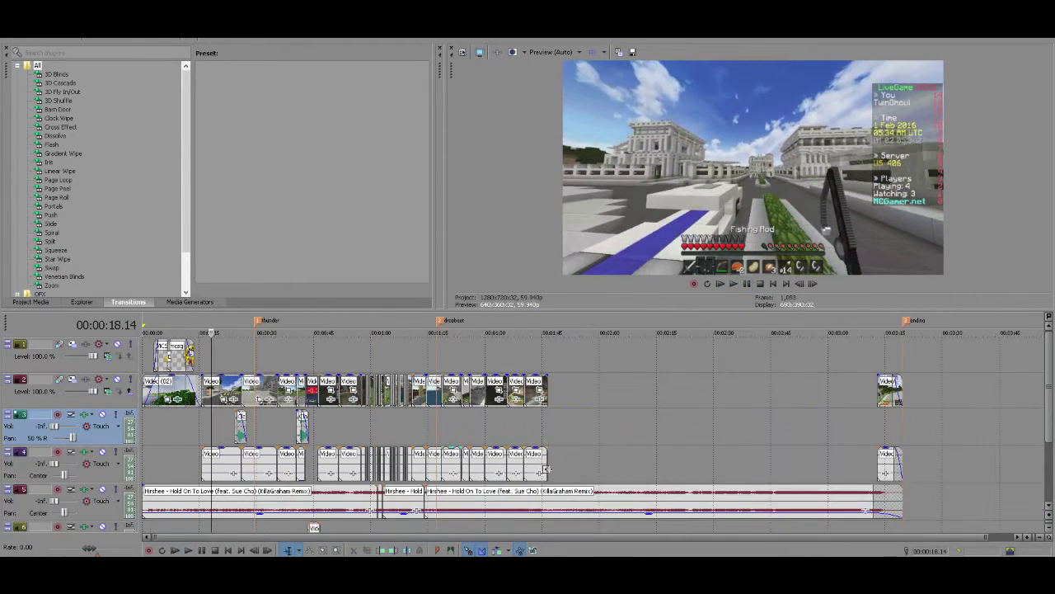
scroll(860, 400, "down", 1)
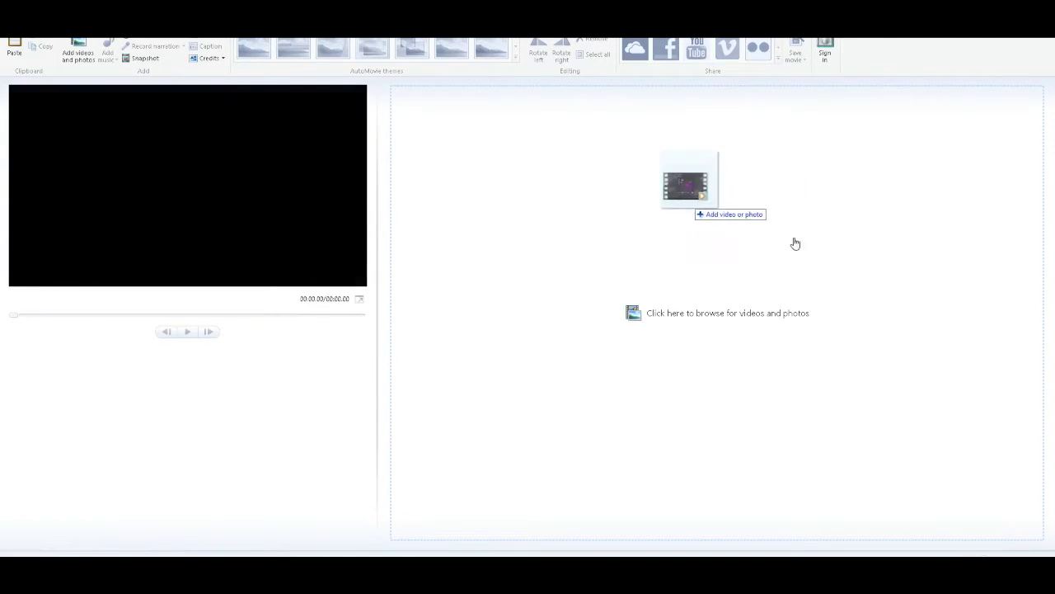
Place the gameplay video then the SOLO UHC intro on the storyboard and preview the gameplay clip.
left_click_drag(794, 242, 796, 244)
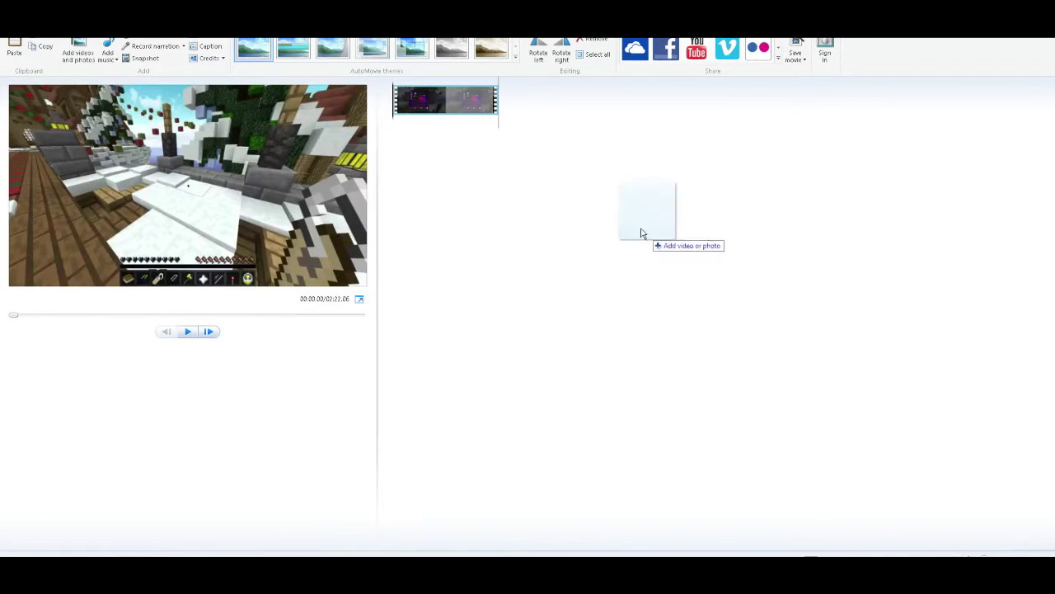
left_click_drag(641, 231, 593, 132)
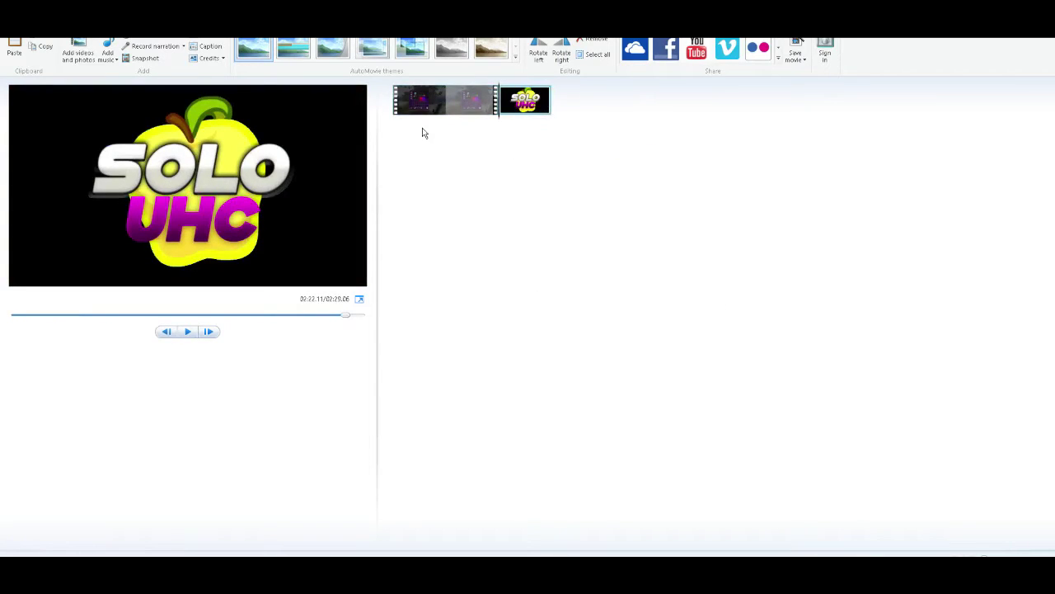
left_click(450, 99)
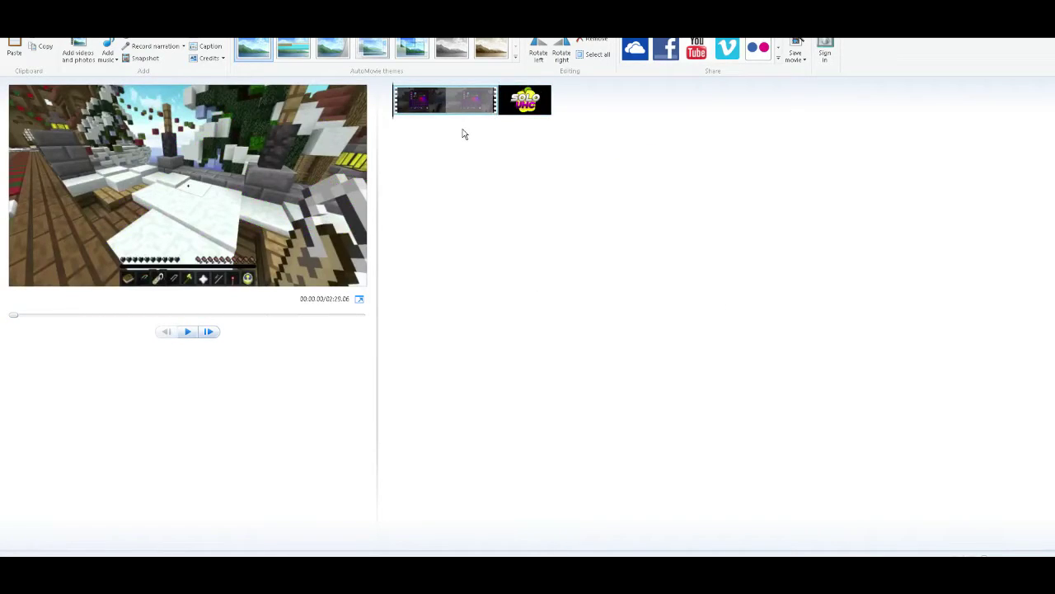
left_click(446, 107)
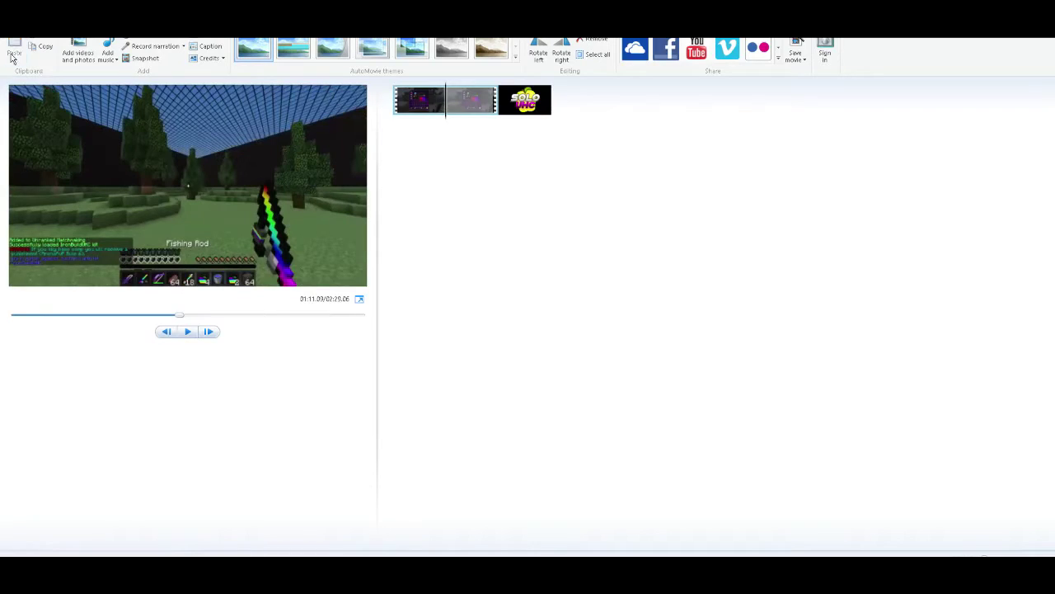
left_click(395, 100)
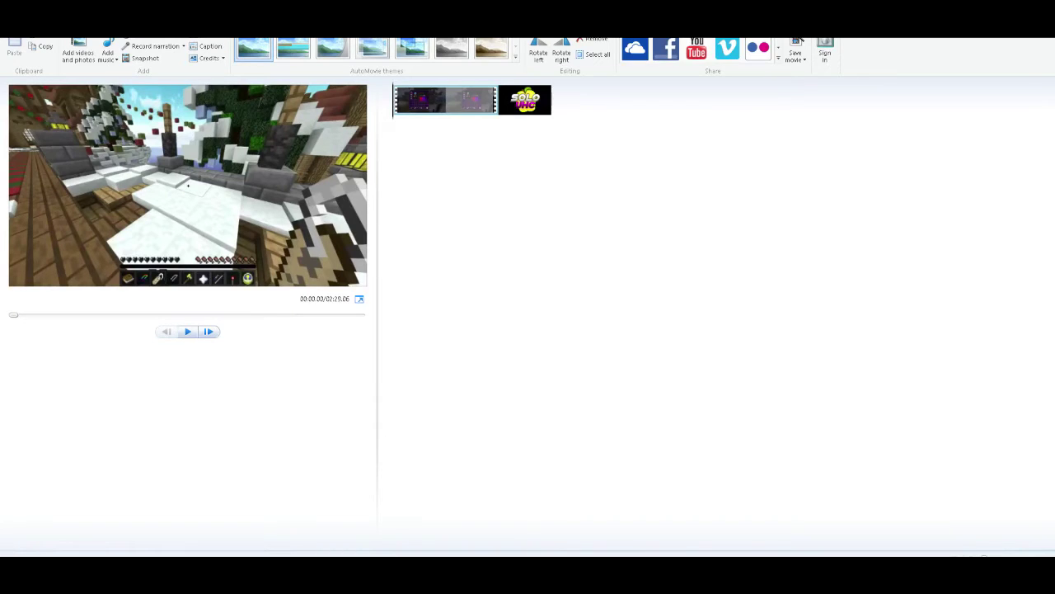
Add another Minecraft clip after SOLO UHC and preview the clips, totalling 02:36.06.
left_click_drag(493, 100, 583, 118)
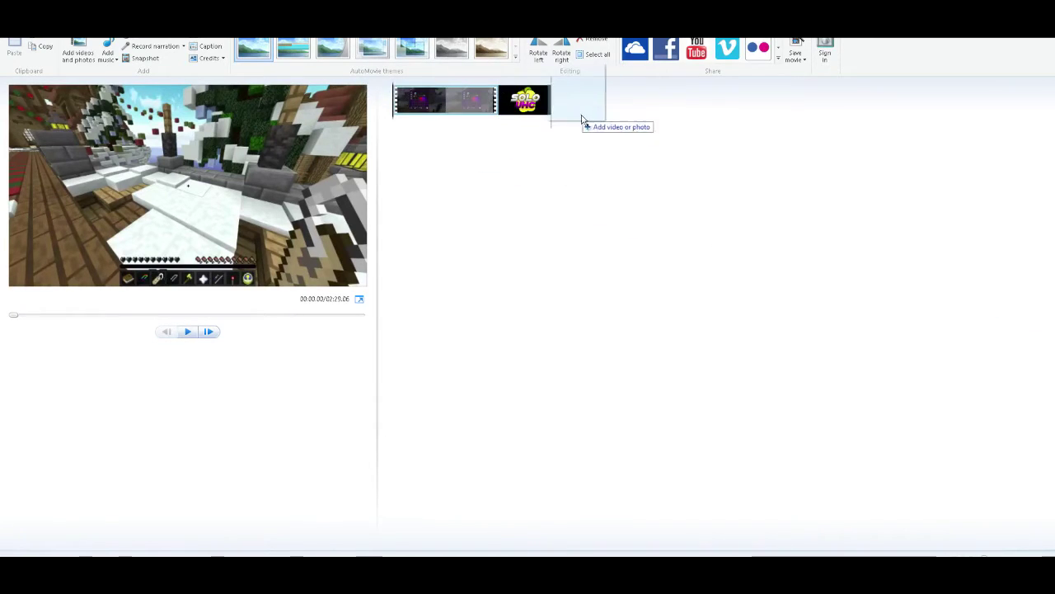
left_click(513, 94)
left_click(577, 99)
left_click(524, 99)
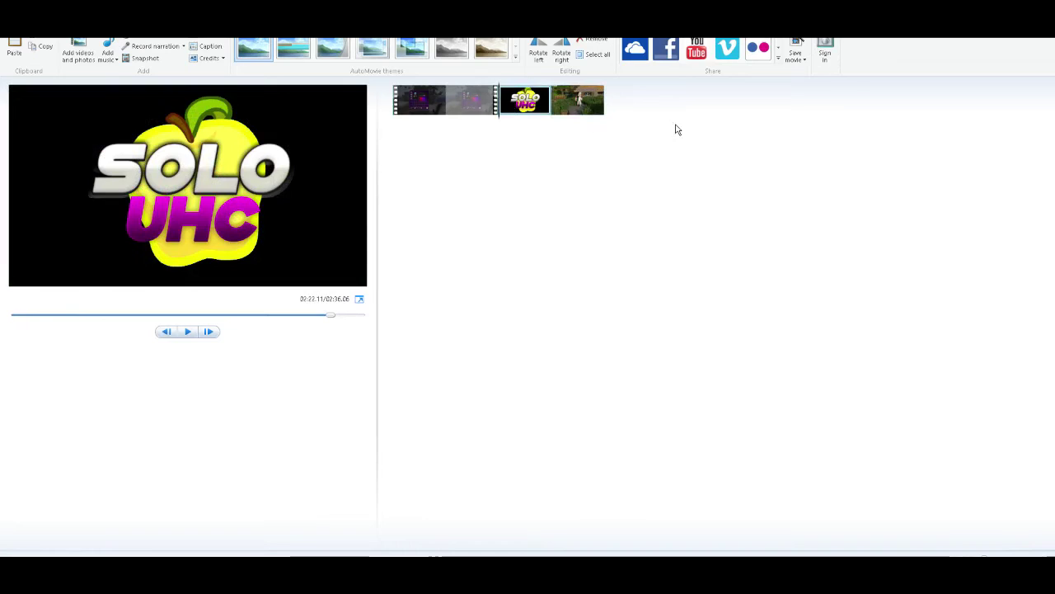